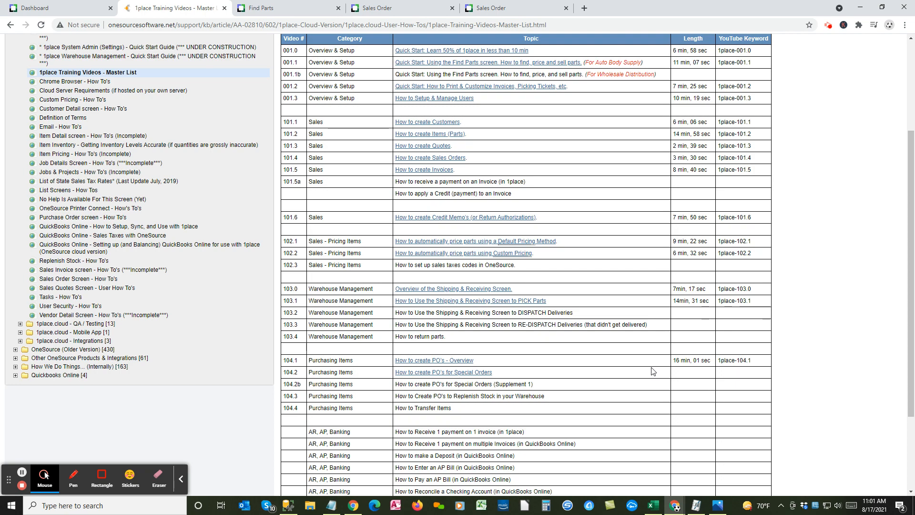
Step: Review the 'Special Order' PO Scenarios image, the Find Parts page and the two open sales orders with out-of-stock items
drag(914, 71, 612, 70)
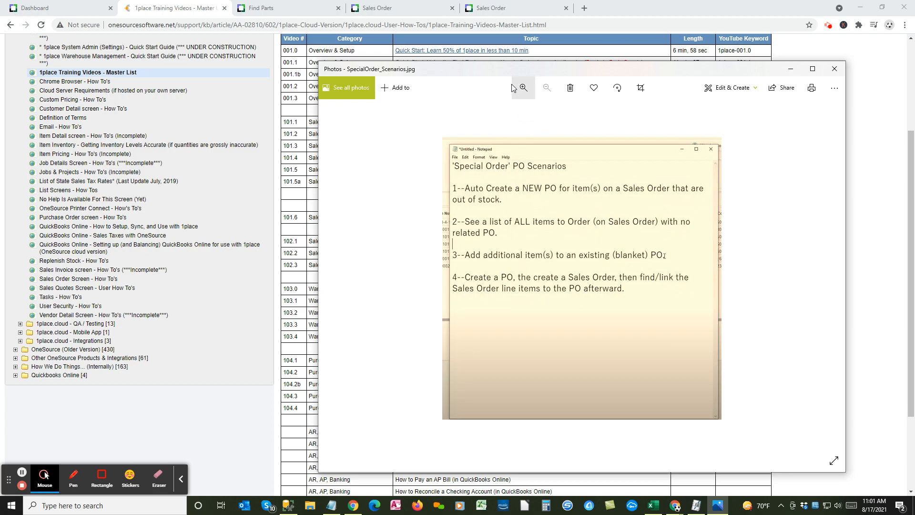
drag(506, 74, 914, 79)
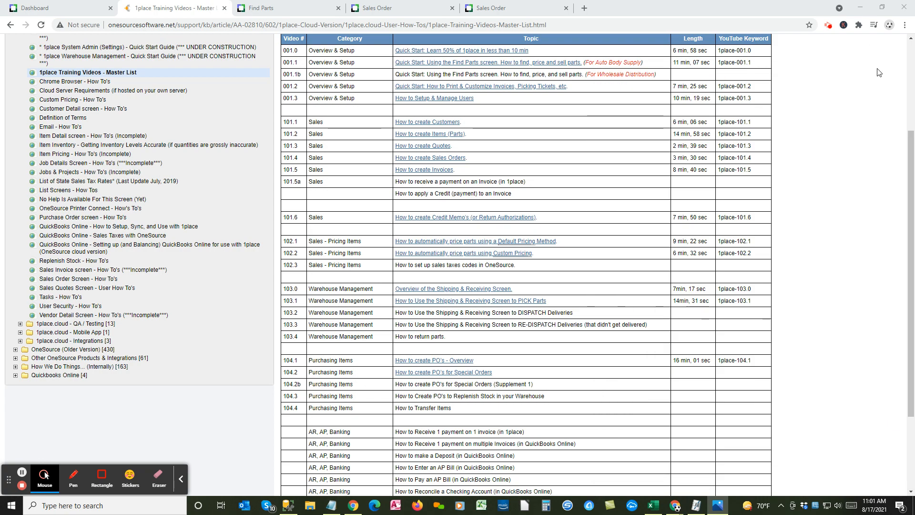
click(266, 9)
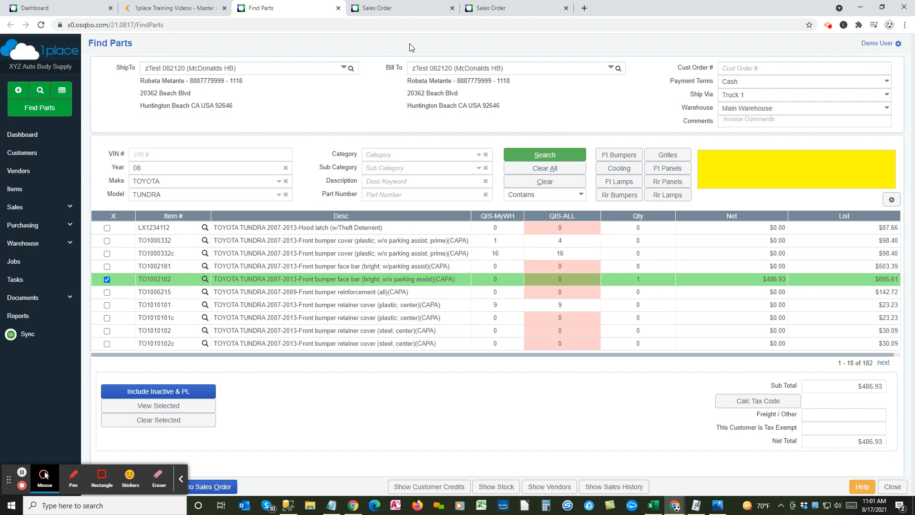
click(401, 10)
click(504, 10)
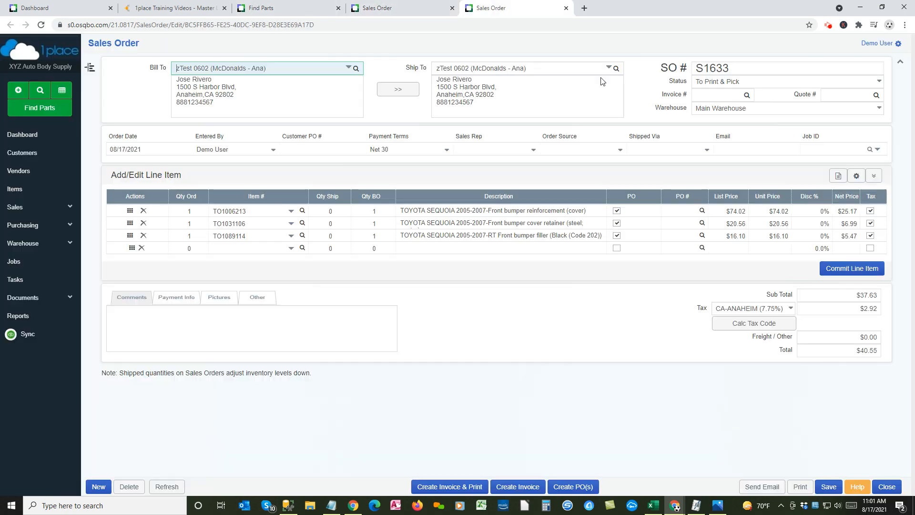
click(396, 10)
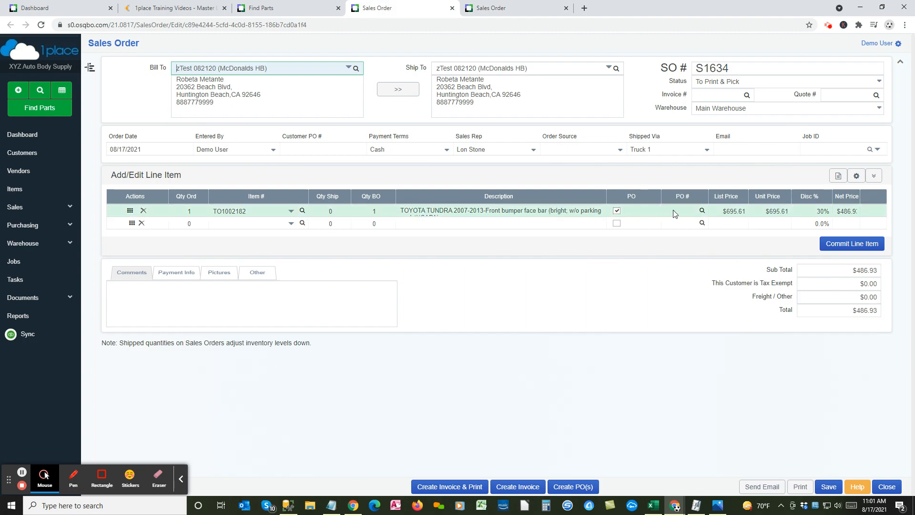
click(501, 10)
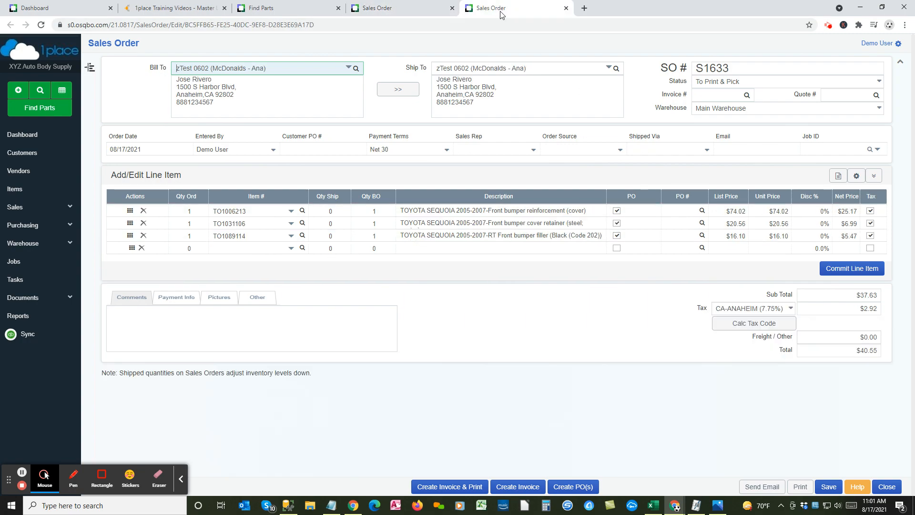
Step: Open the list of sales order POs to create and select only the four line items dated 08/17/2021
click(36, 227)
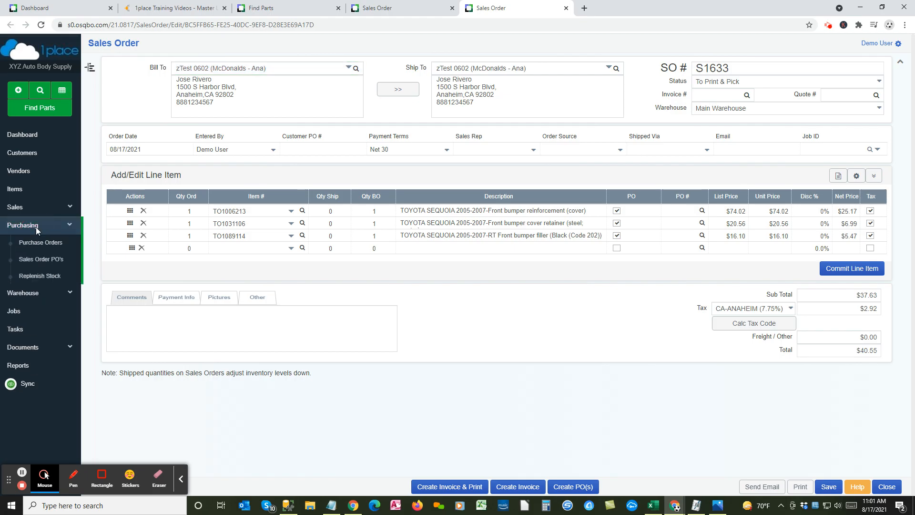
click(39, 260)
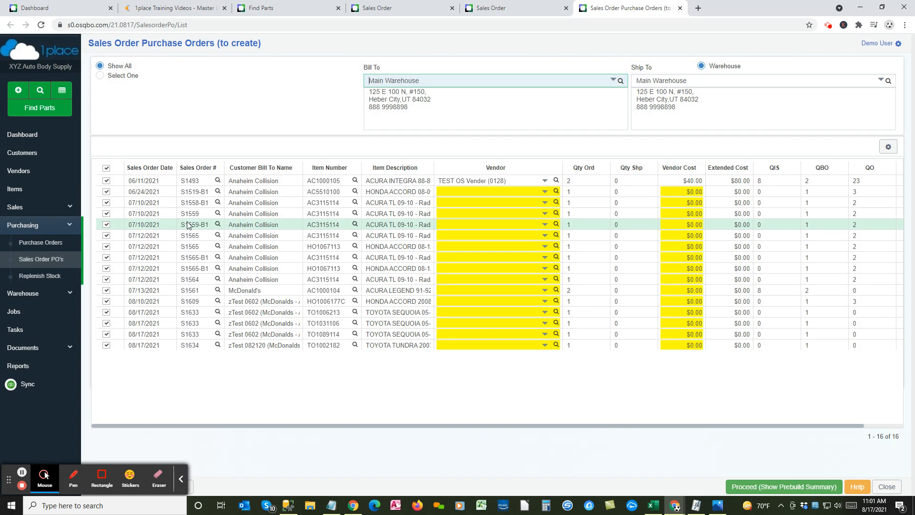
click(107, 170)
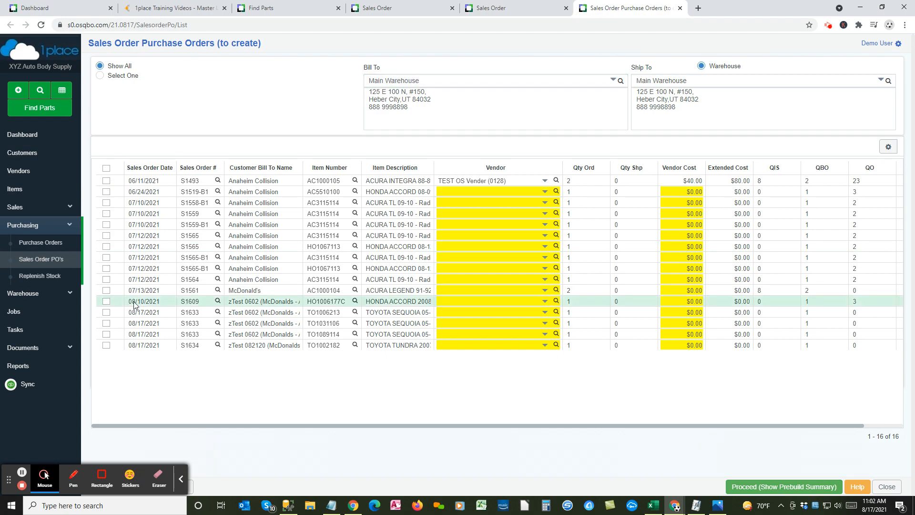
click(106, 313)
click(106, 325)
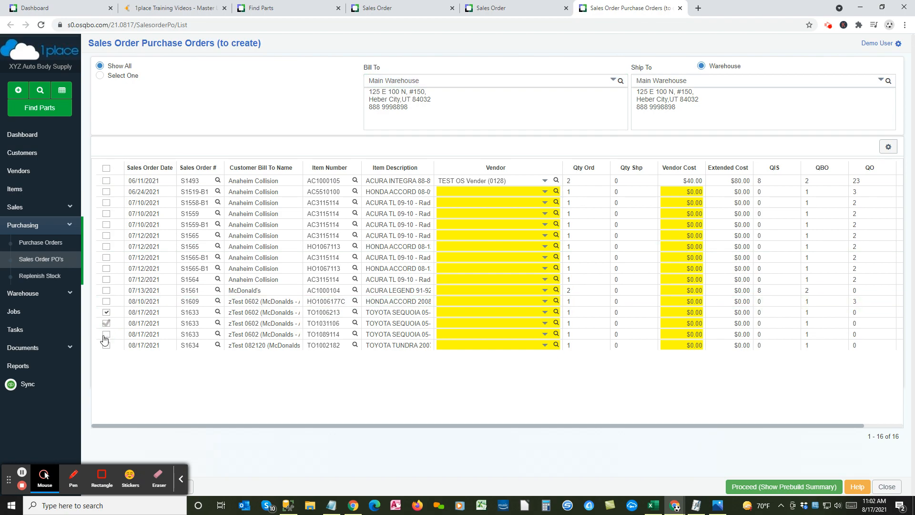
click(106, 335)
click(107, 346)
Step: Assign X Vendor as the vendor for items TO1006213, TO1031106, TO1089114 and TO1002182
click(493, 311)
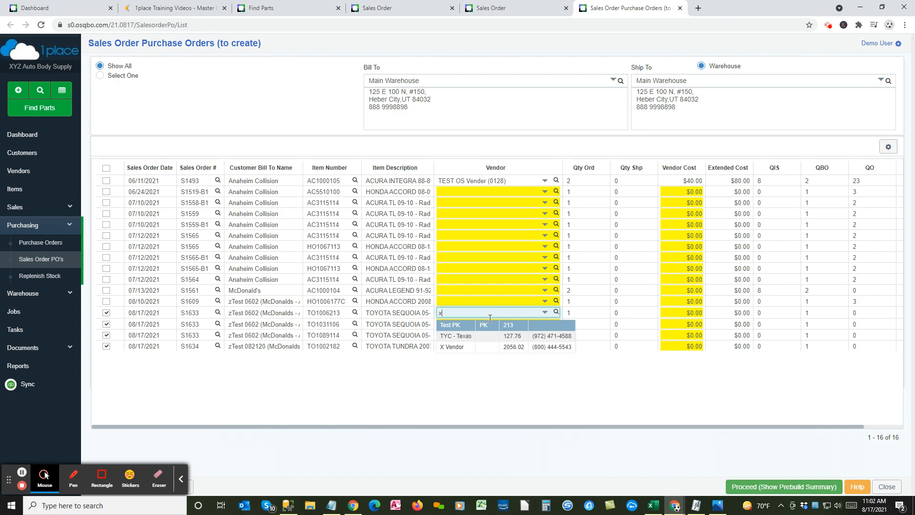
click(458, 346)
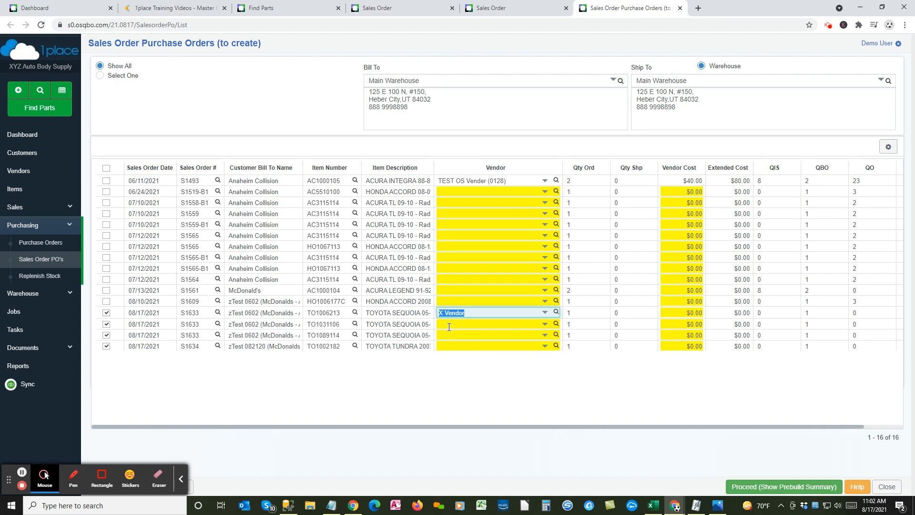
click(451, 324)
text(x)
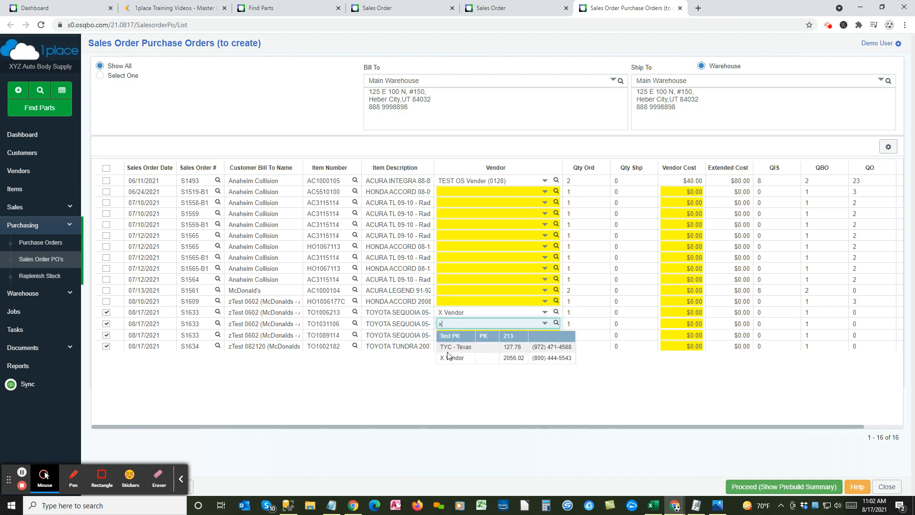
click(450, 358)
click(448, 335)
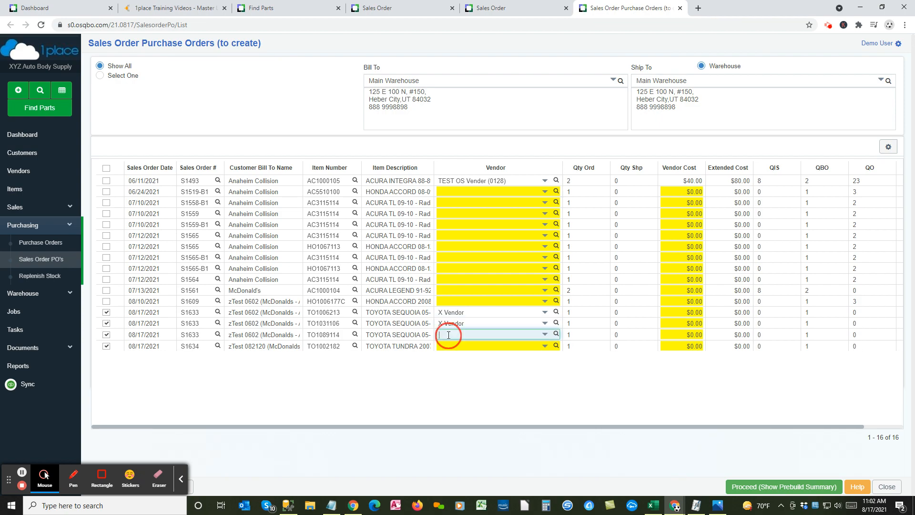
text(x)
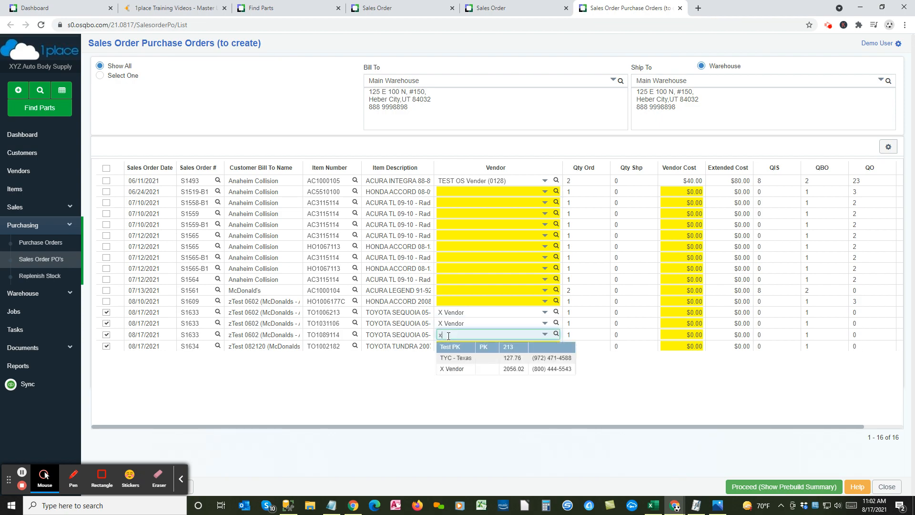
click(453, 368)
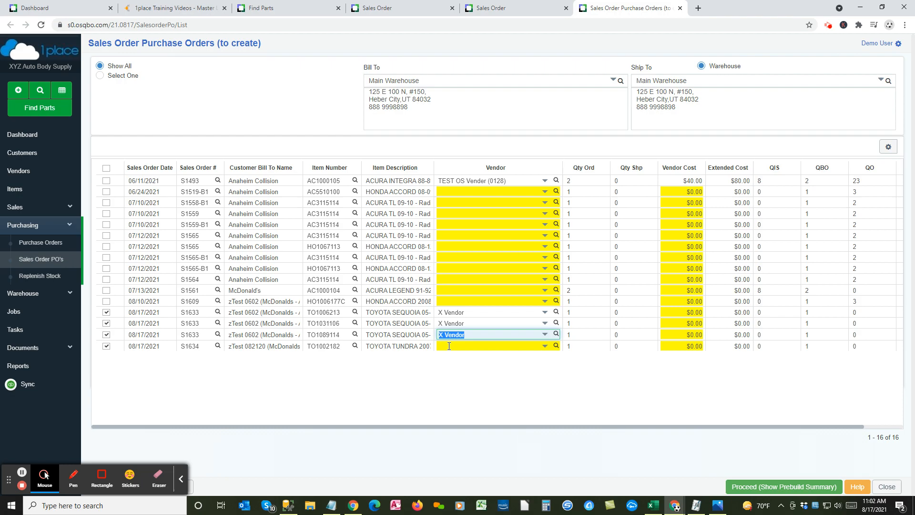
click(449, 346)
text(x)
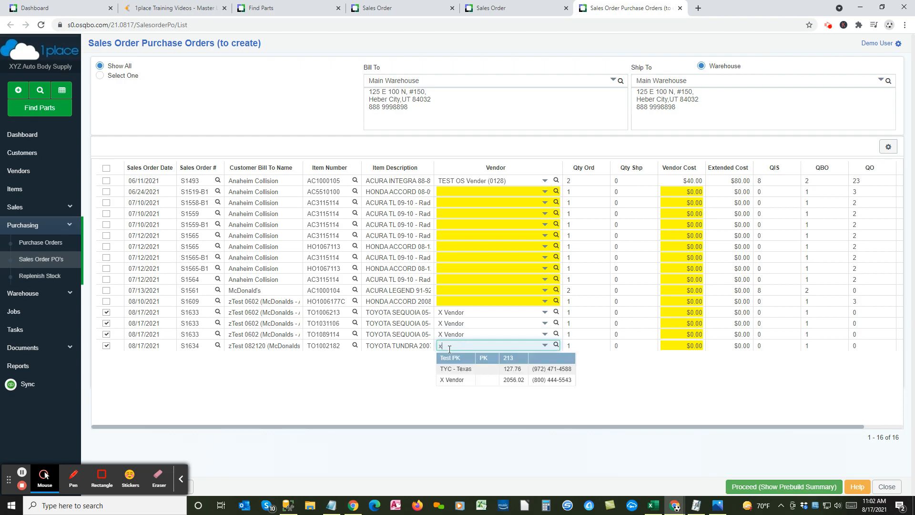
click(453, 380)
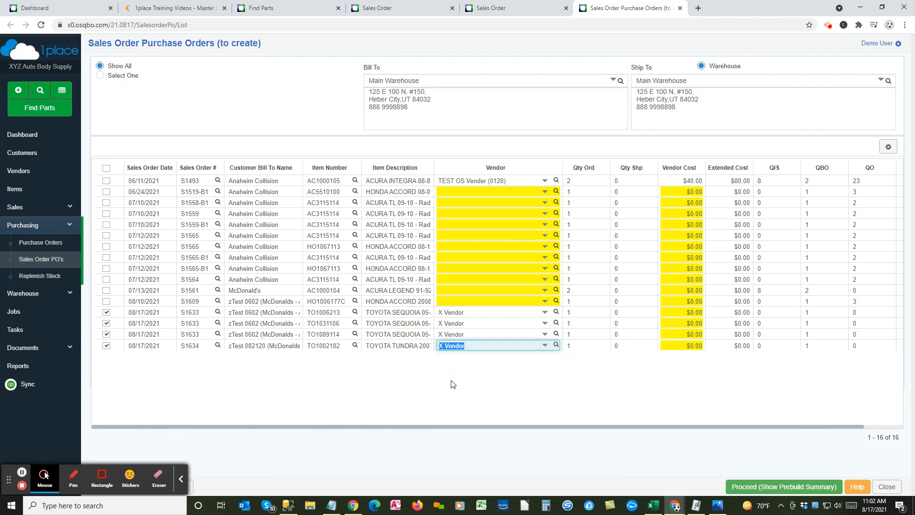
click(467, 336)
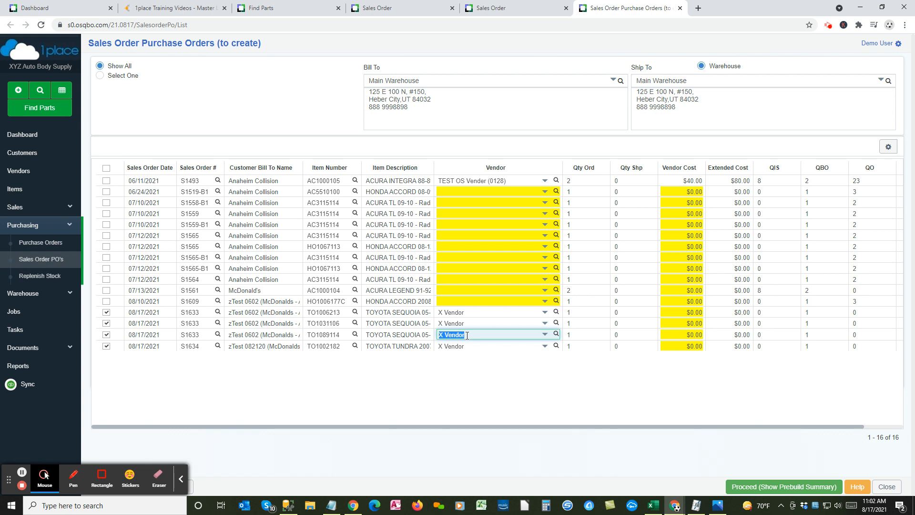
click(464, 324)
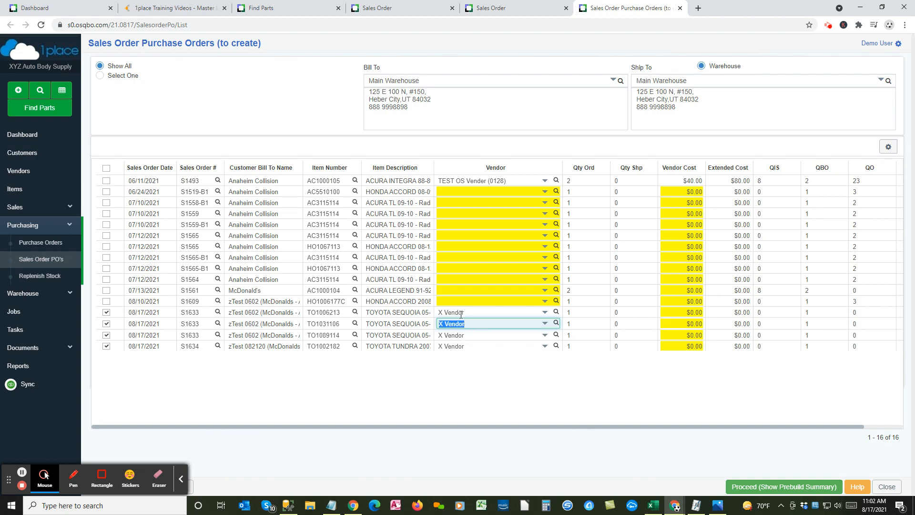
click(461, 313)
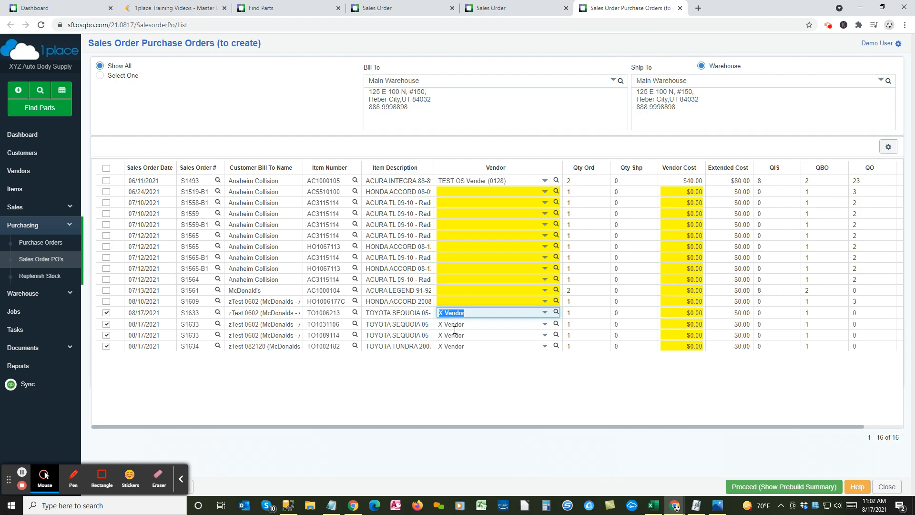
Step: Set the vendor costs to 10 for TO1006213, 11 for TO1031106, 12 for TO1089114 and 13 for TO1002182
click(688, 315)
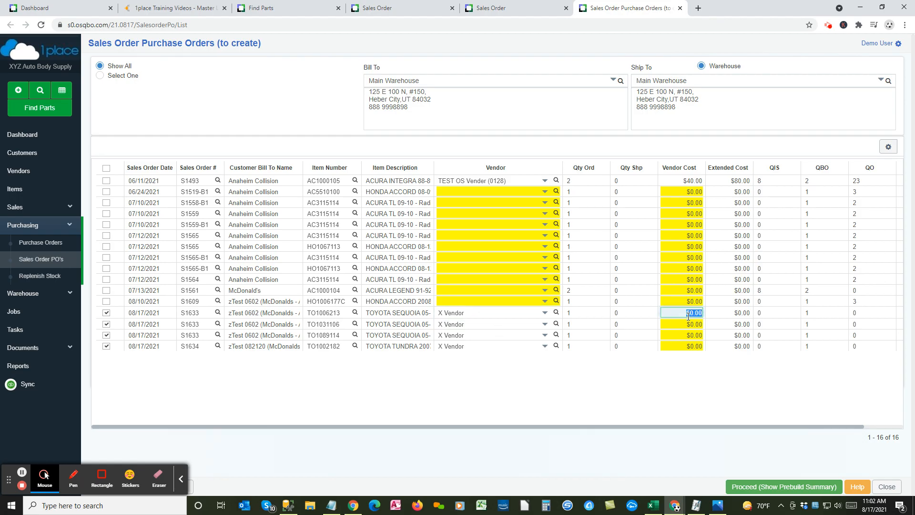
text(10)
key(Return)
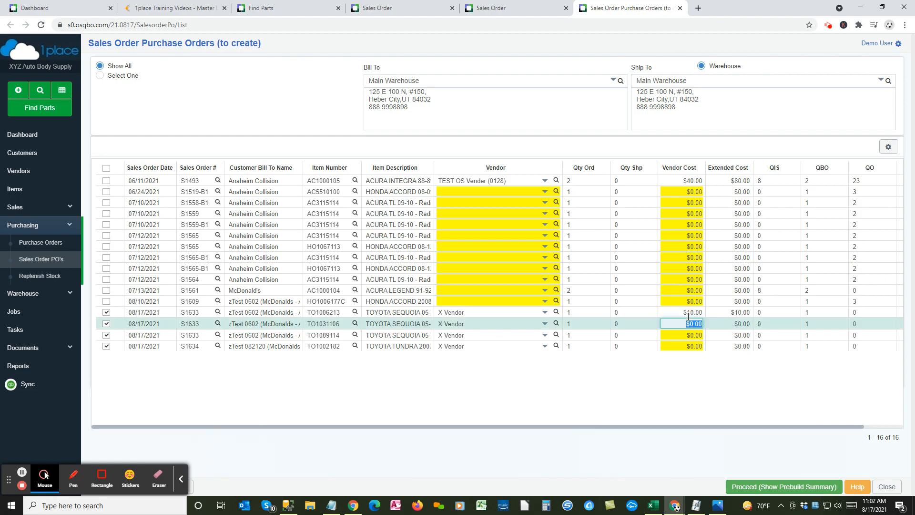
text(11)
key(Return)
text(12)
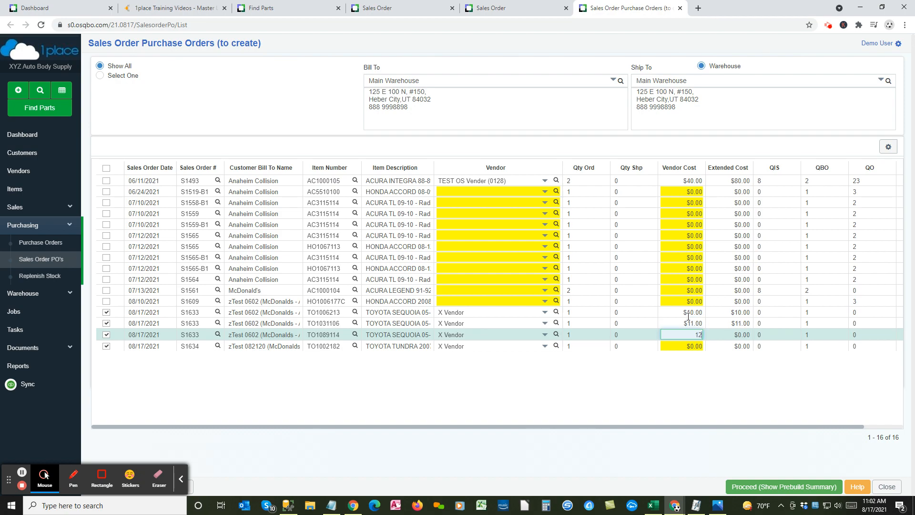
key(Return)
text(13)
click(688, 315)
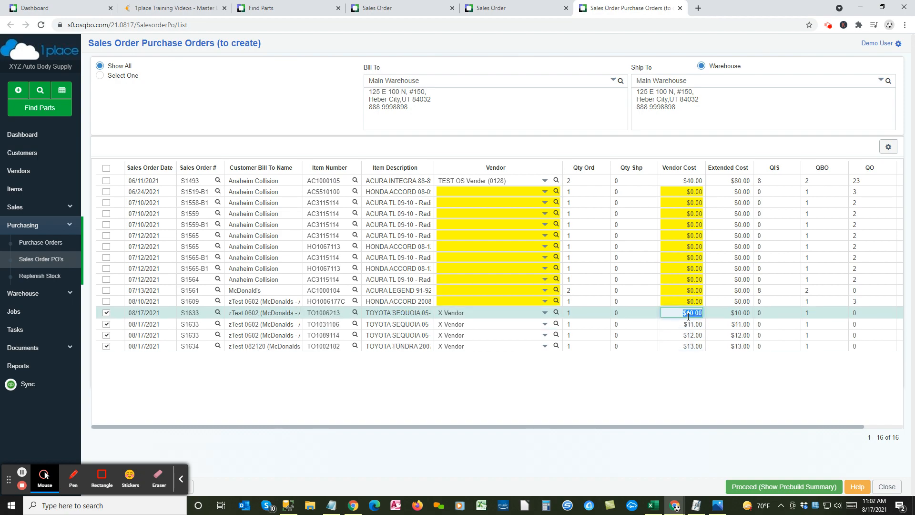
Step: Proceed to the prebuild summary of the selected lines and create the purchase order for X Vendor
click(773, 488)
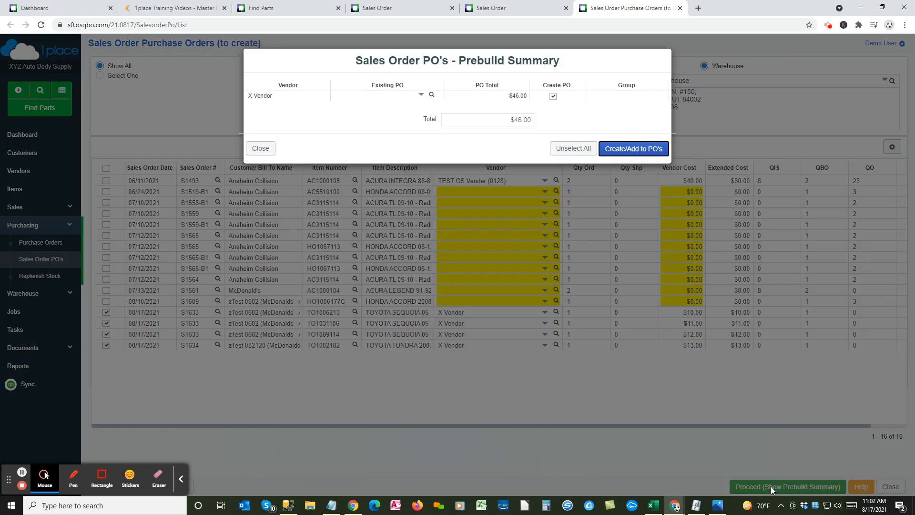
click(639, 149)
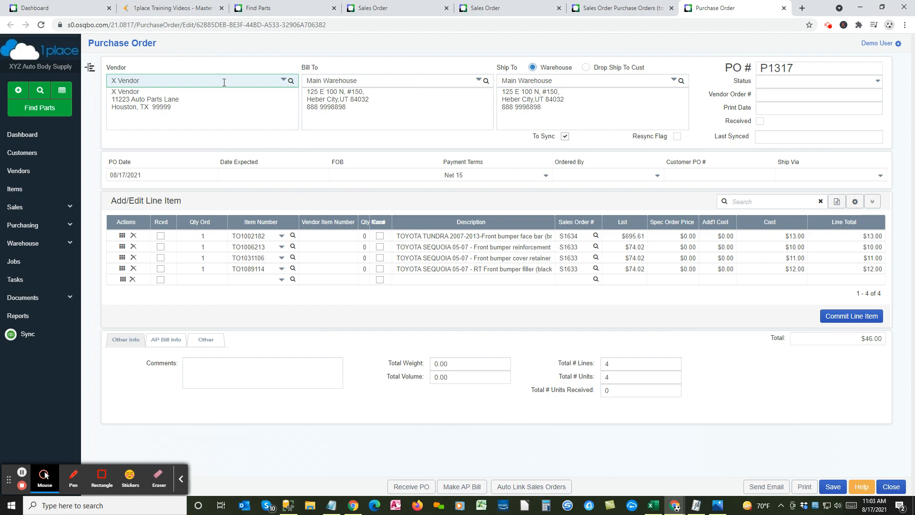
Step: Receive the entire X Vendor purchase order and auto ship the linked sales order back orders
click(412, 487)
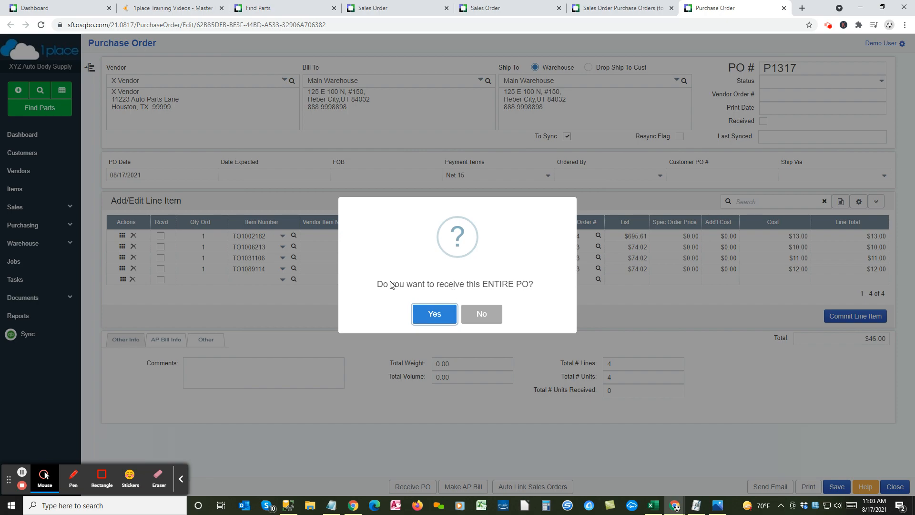
click(434, 316)
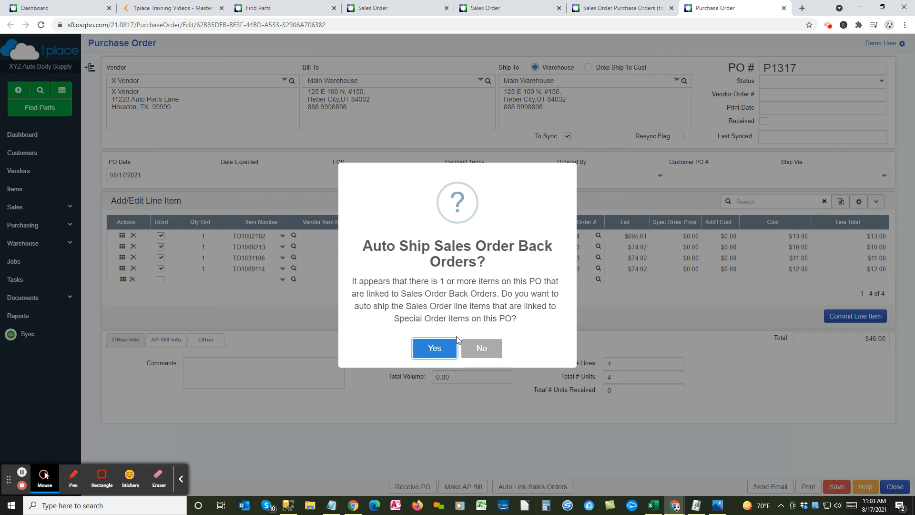
click(439, 348)
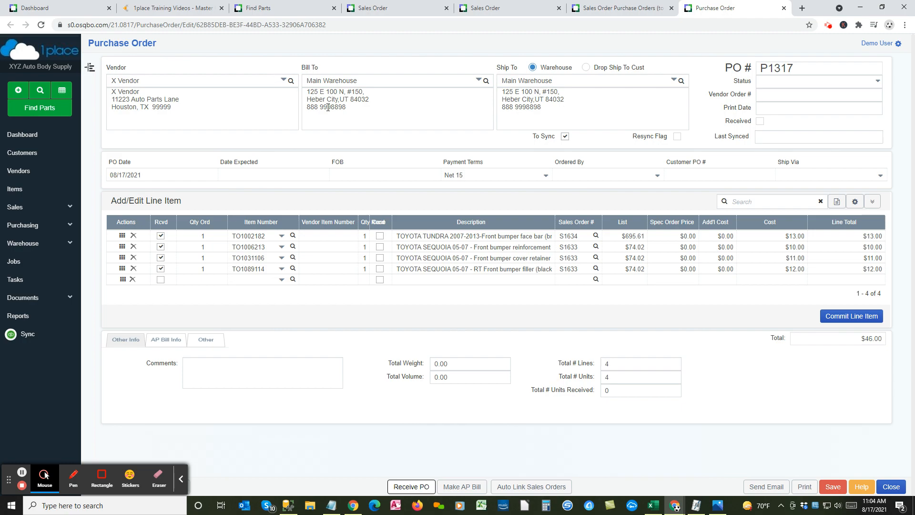
click(182, 482)
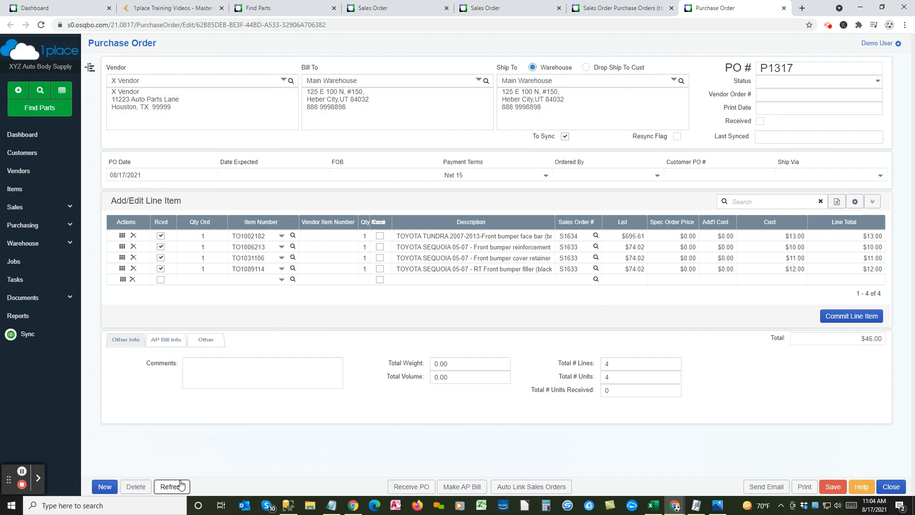